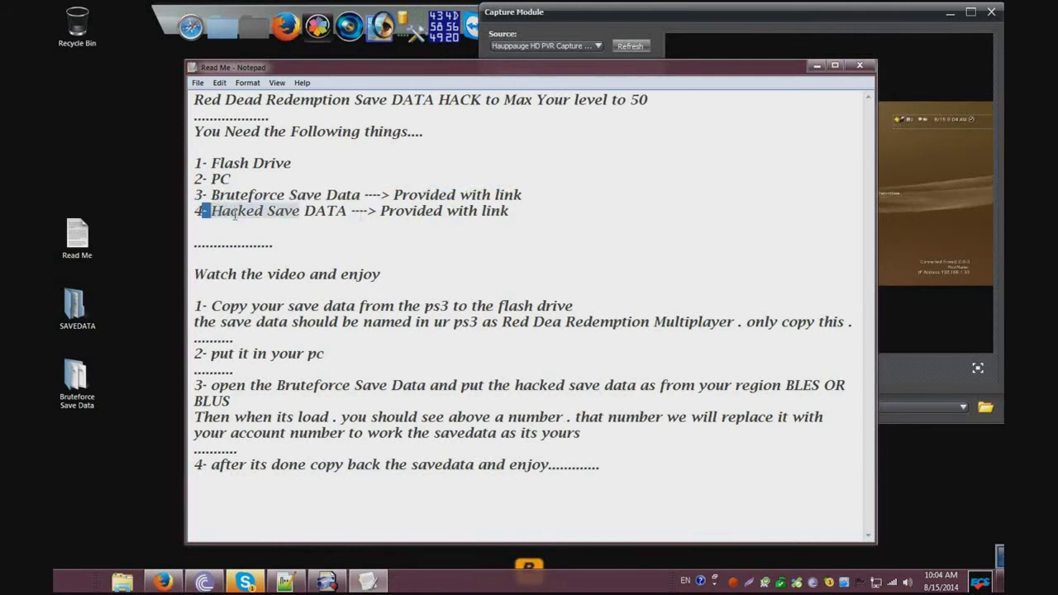
Put the Read Me notes away and view the PS3 screen enlarged in the Capture Module, restoring its window size.
{"action": "left_click", "coordinate": [400, 213]}
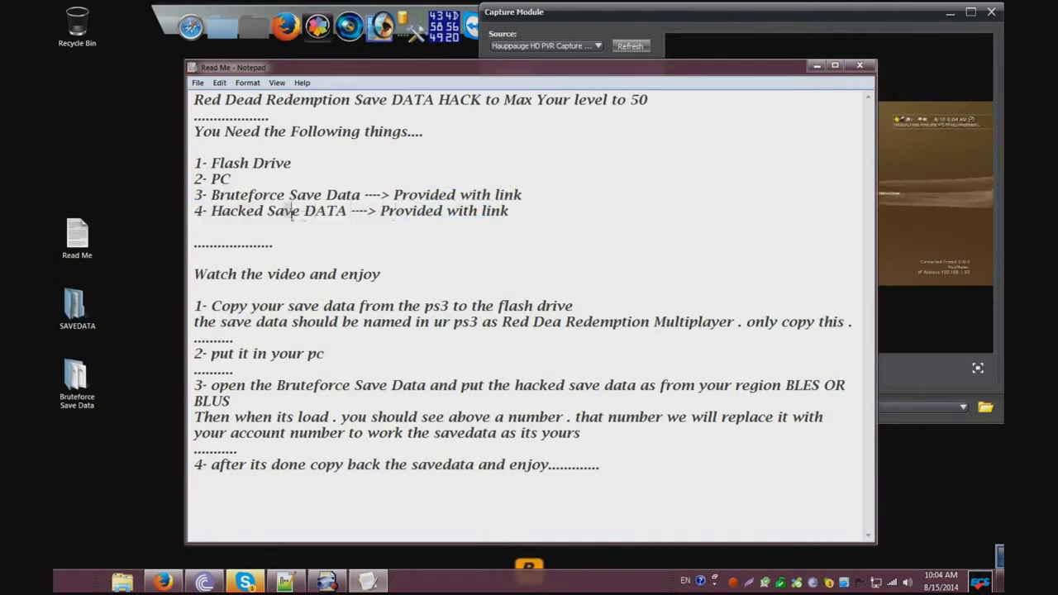
{"action": "left_click", "coordinate": [854, 68]}
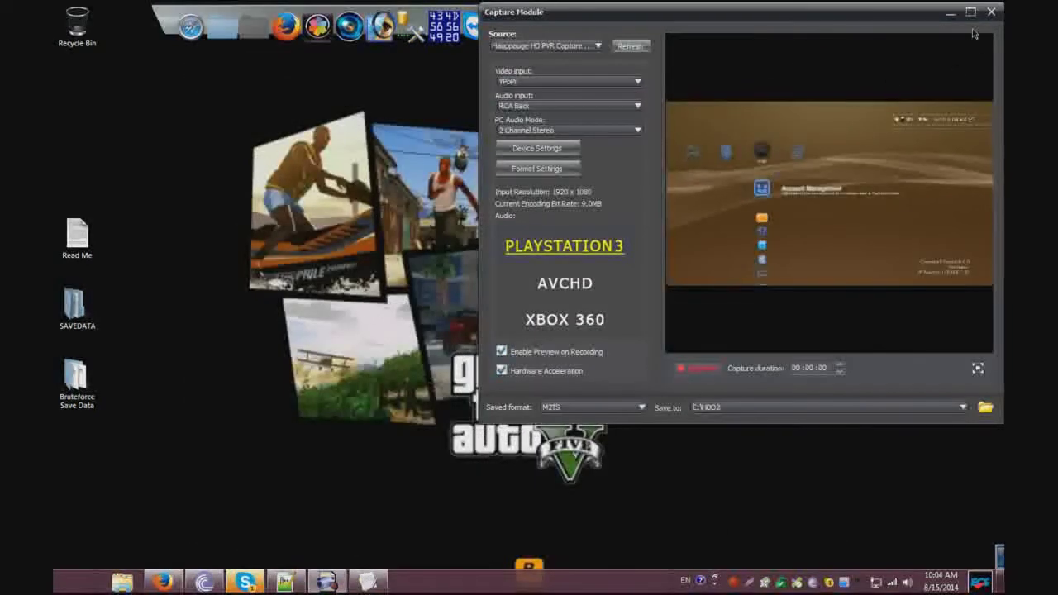
{"action": "left_click", "coordinate": [971, 11]}
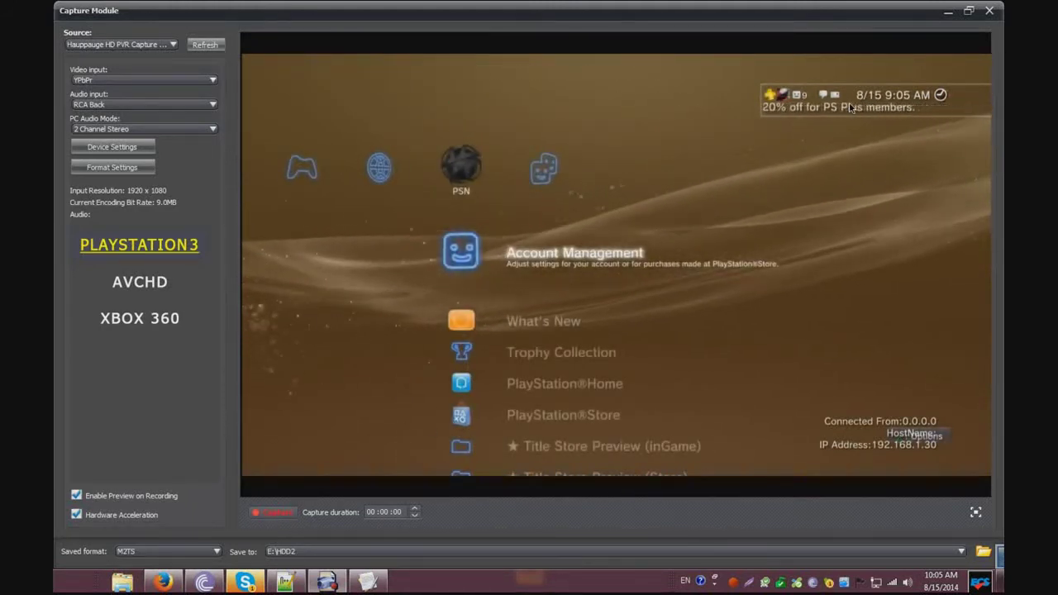
{"action": "double_click", "coordinate": [941, 16]}
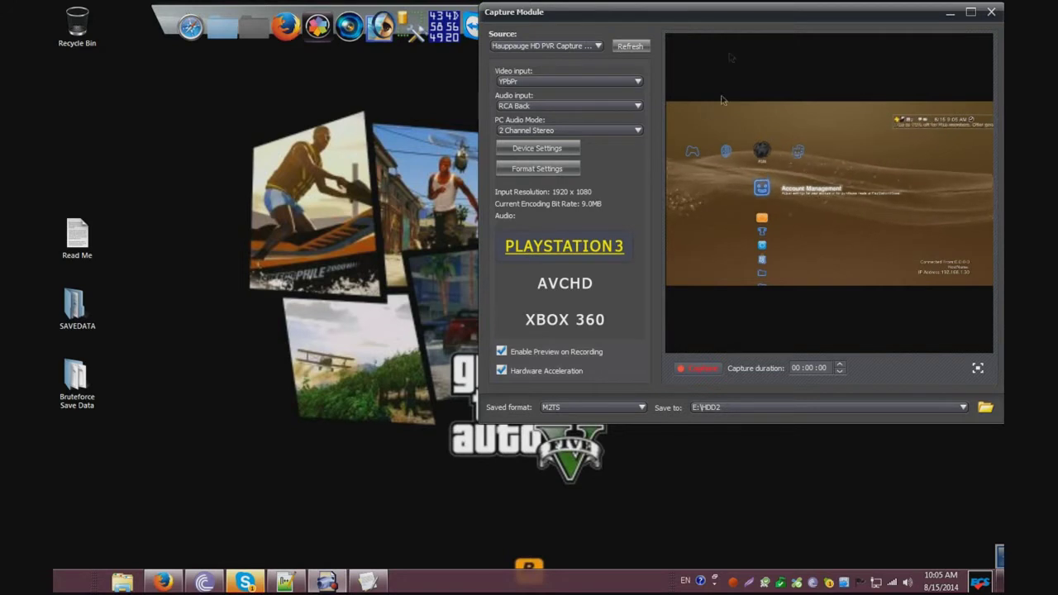
Open the Computer drive overview in Windows Explorer and refresh it to look for the connected flash drive.
{"action": "key", "text": "super"}
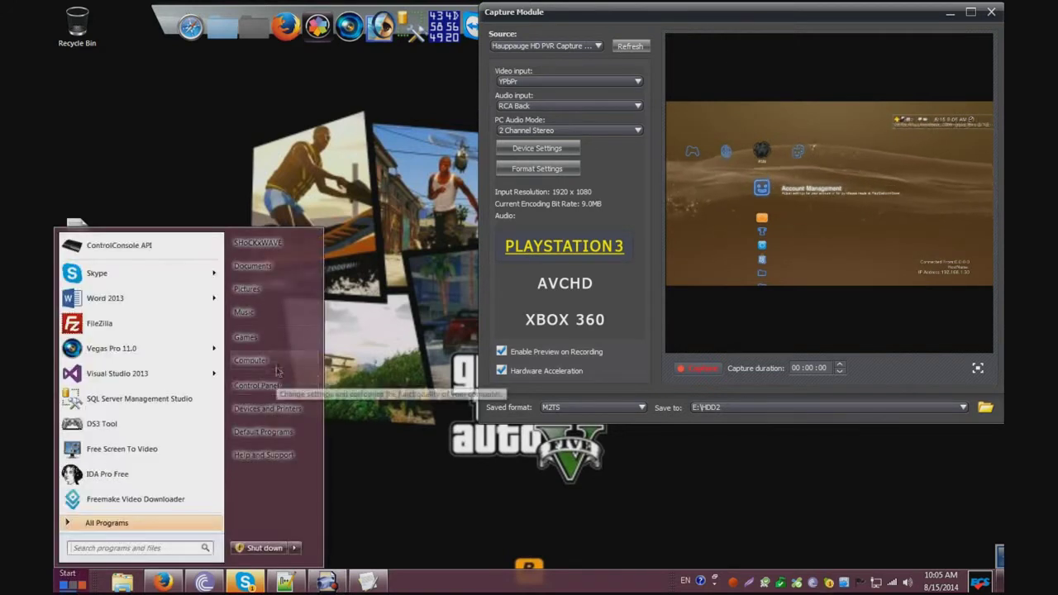
{"action": "left_click", "coordinate": [277, 366]}
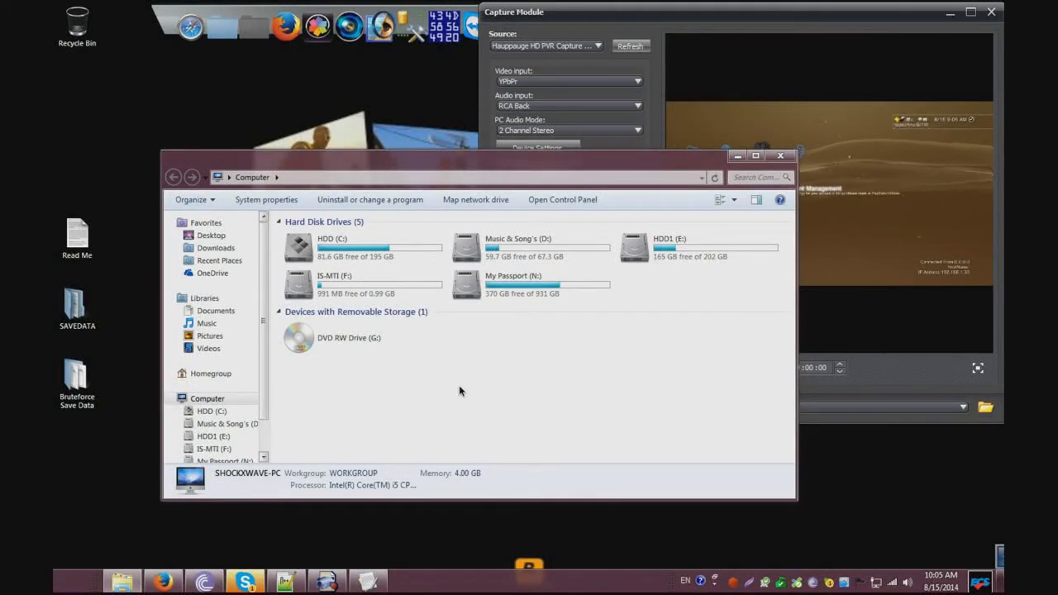
{"action": "left_click_drag", "start_coordinate": [548, 351], "coordinate": [569, 359]}
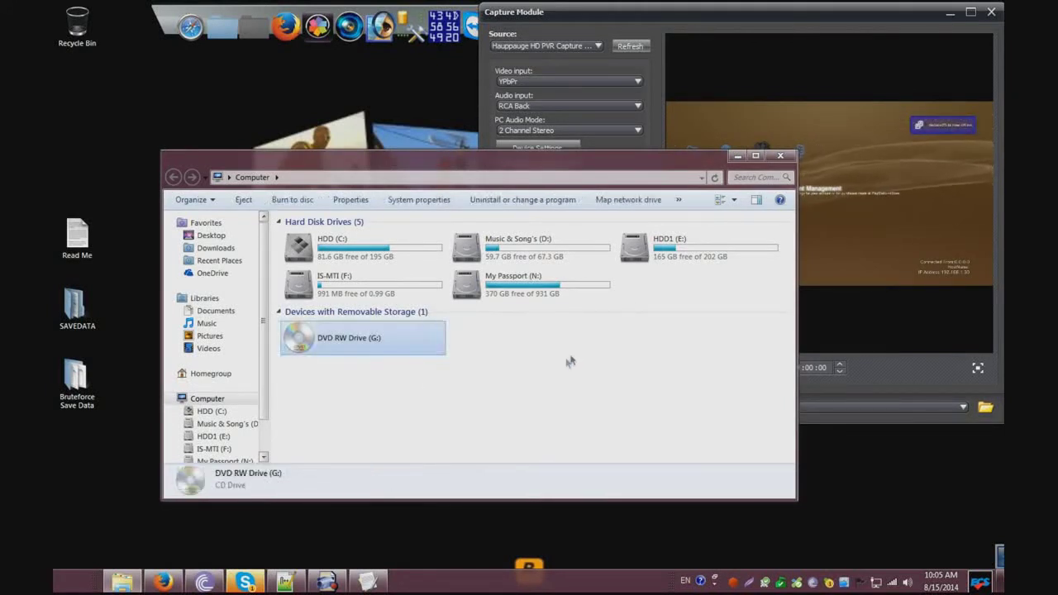
{"action": "right_click", "coordinate": [548, 374]}
{"action": "left_click", "coordinate": [583, 425]}
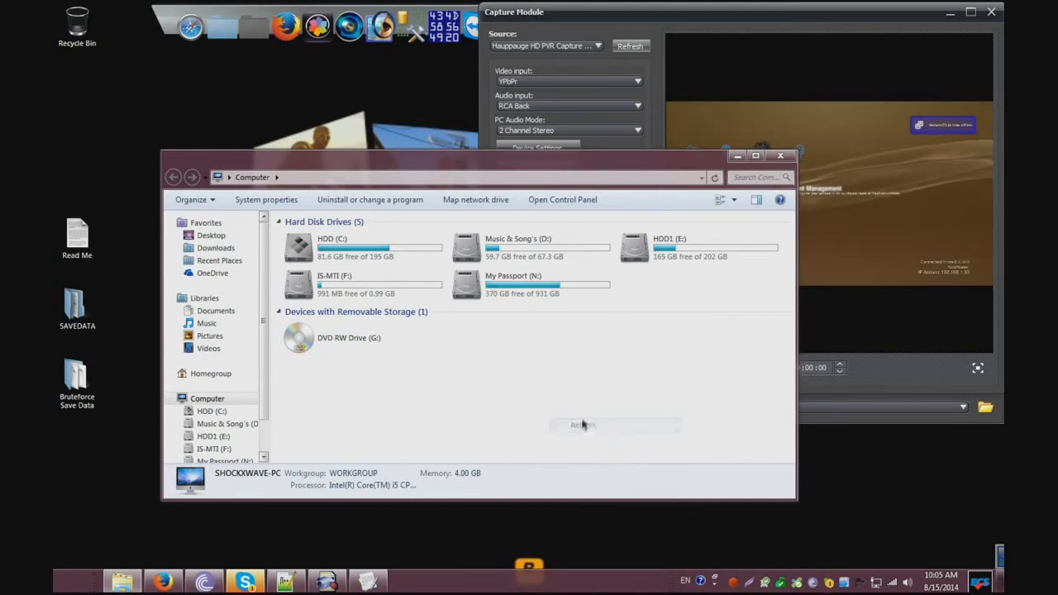
{"action": "right_click", "coordinate": [583, 408]}
{"action": "left_click", "coordinate": [593, 457]}
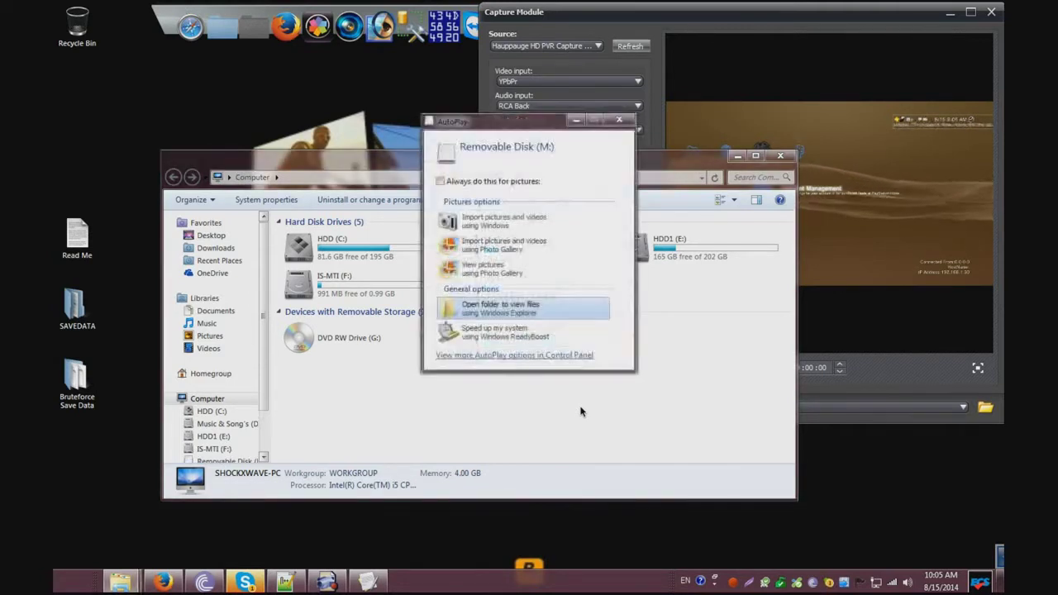
Browse Removable Disk (M:) to PS3\SAVEDATA and open the BLES00680RDR2MPSAVE_SAV folder.
{"action": "left_click", "coordinate": [512, 308]}
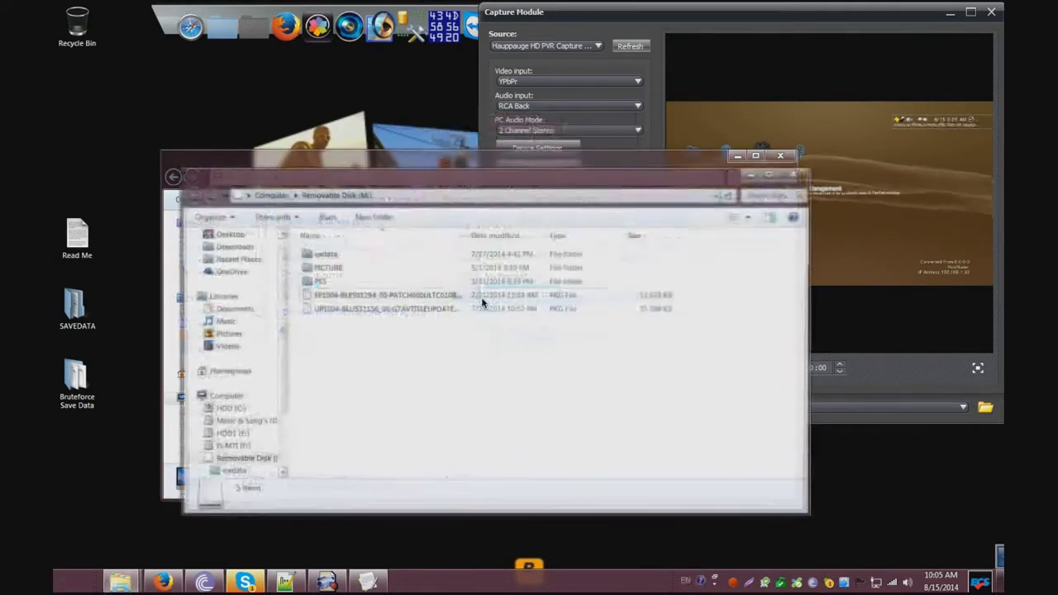
{"action": "double_click", "coordinate": [353, 280]}
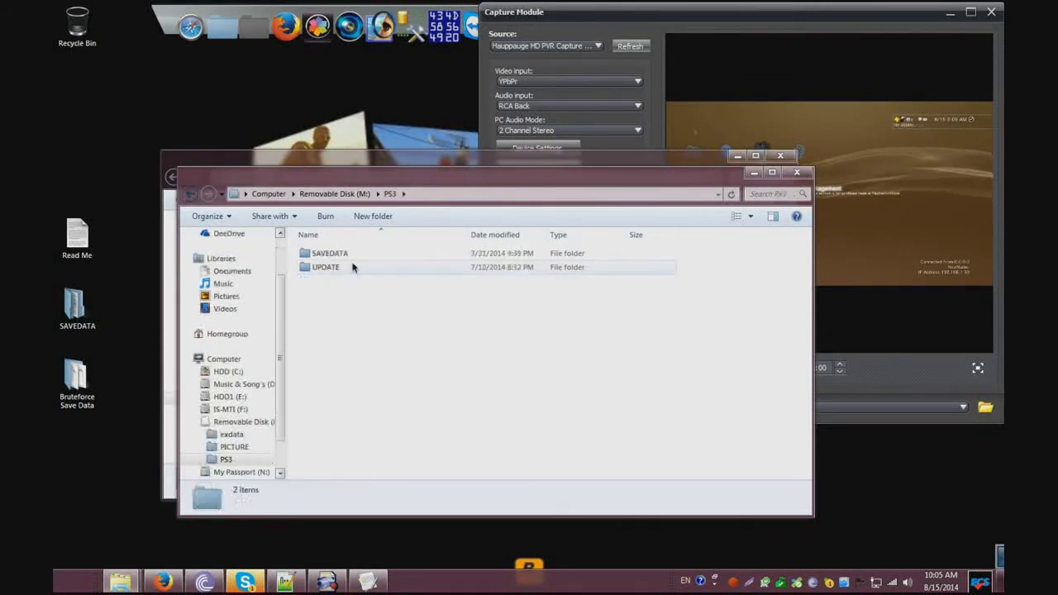
{"action": "double_click", "coordinate": [353, 256]}
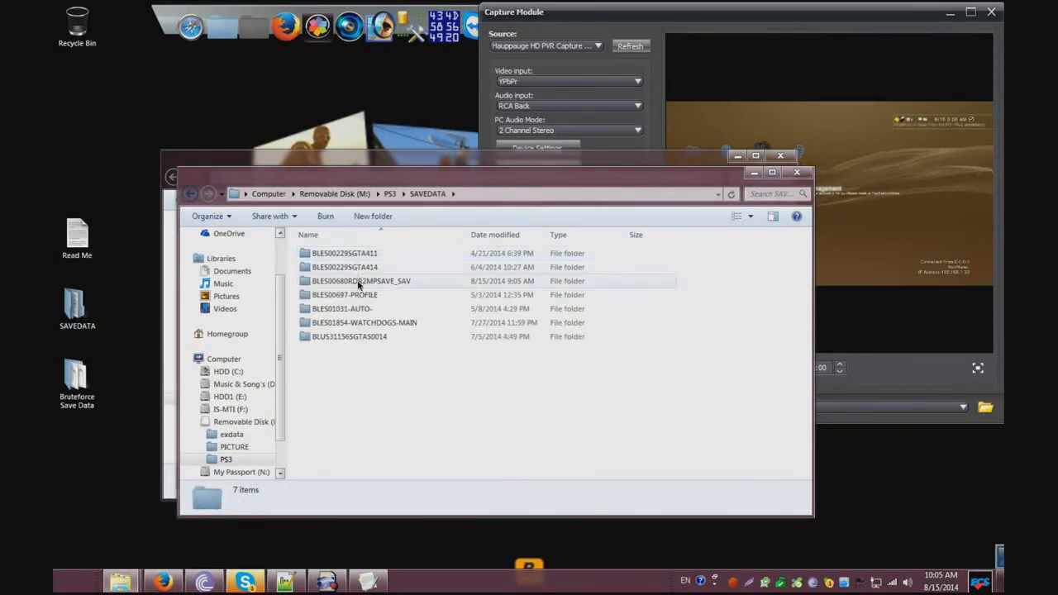
{"action": "left_click", "coordinate": [358, 283]}
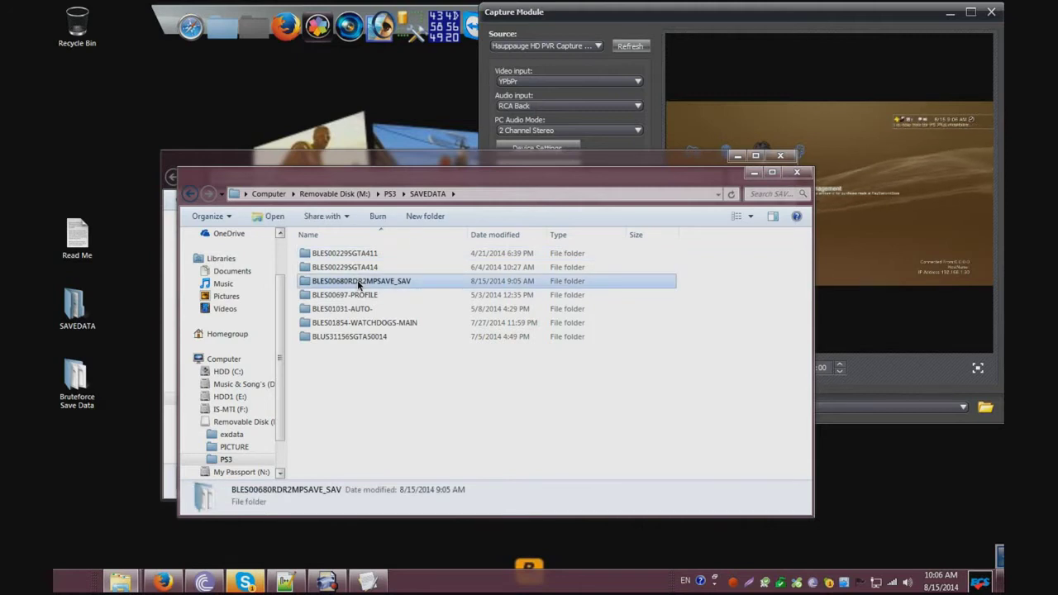
{"action": "double_click", "coordinate": [429, 282]}
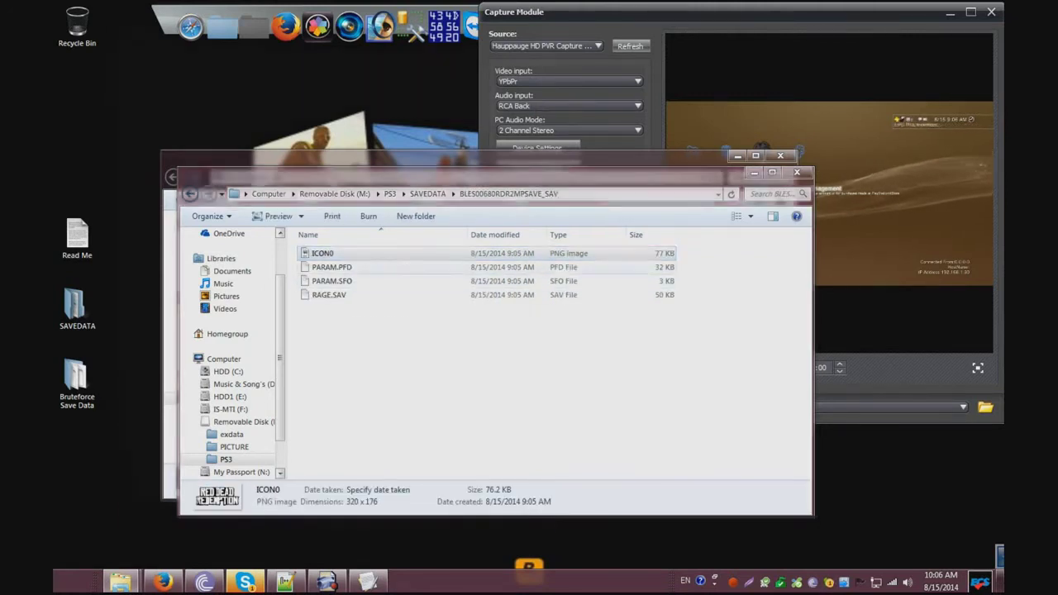
View the save's ICON0 image, close it, and return to the SAVEDATA folder.
{"action": "double_click", "coordinate": [322, 253]}
{"action": "left_click", "coordinate": [558, 7]}
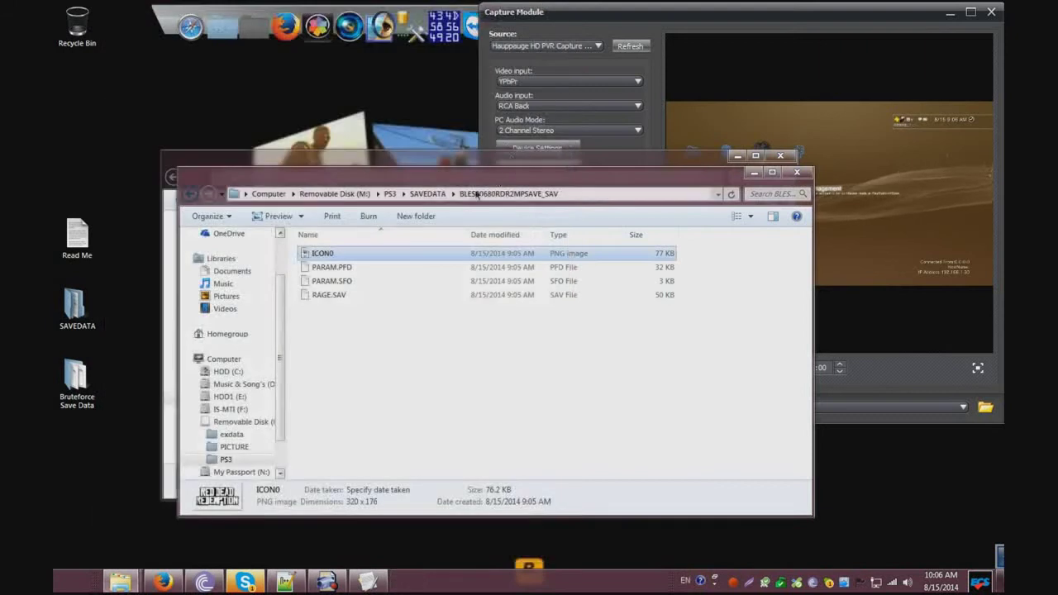
{"action": "left_click", "coordinate": [435, 194]}
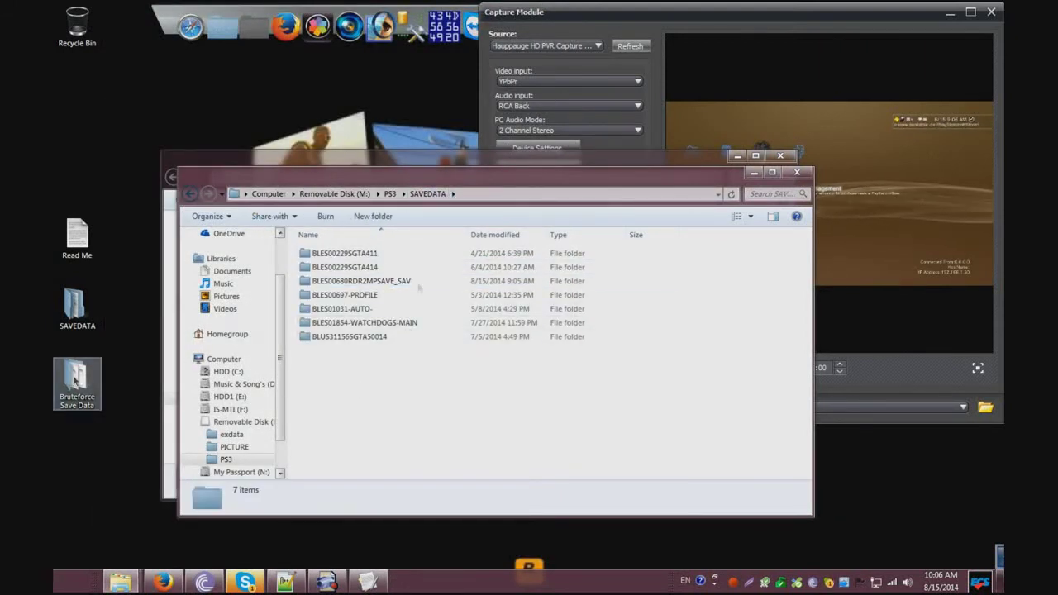
Close both Explorer windows and launch BruteforceSaveData from the desktop's Bruteforce Save Data folder.
{"action": "left_click", "coordinate": [796, 172]}
{"action": "left_click", "coordinate": [780, 155]}
{"action": "double_click", "coordinate": [75, 382]}
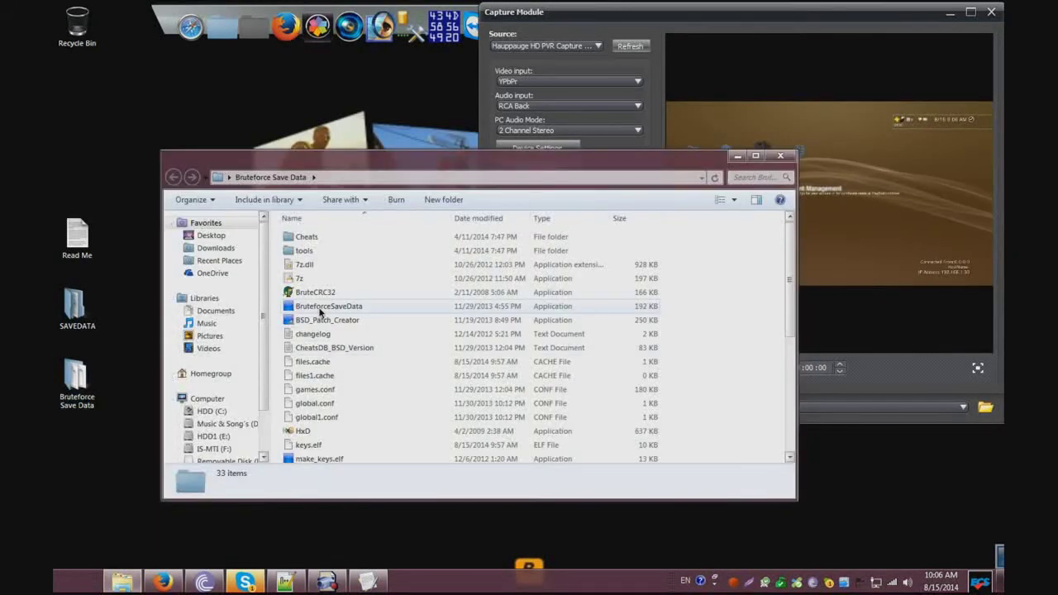
{"action": "double_click", "coordinate": [320, 309]}
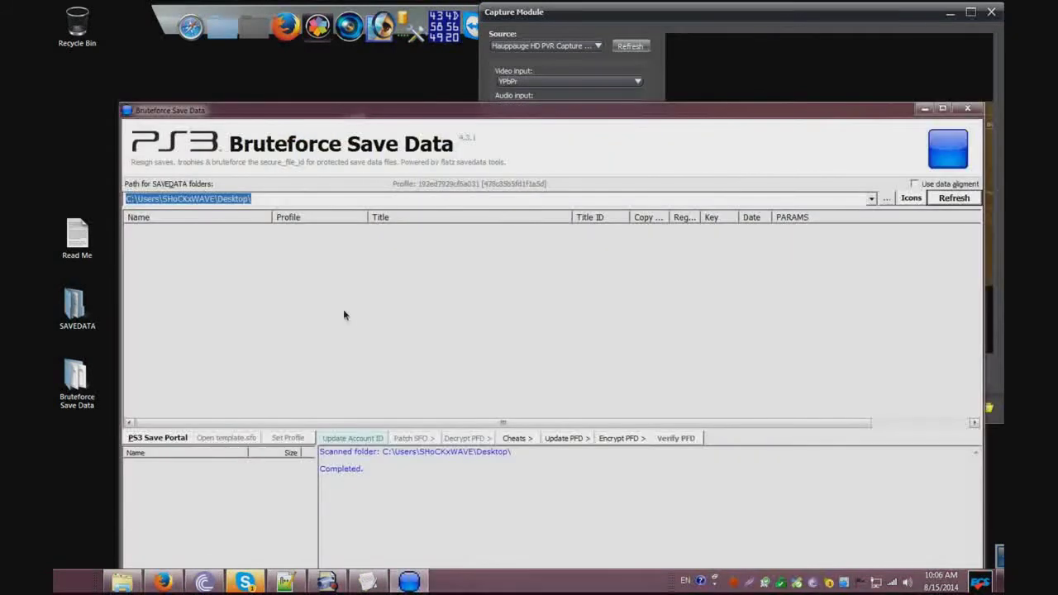
Load the desktop's SAVEDATA\BLES folder into Bruteforce Save Data and select the BLES00680RDR2MPSAVE_SAV entry.
{"action": "double_click", "coordinate": [75, 306]}
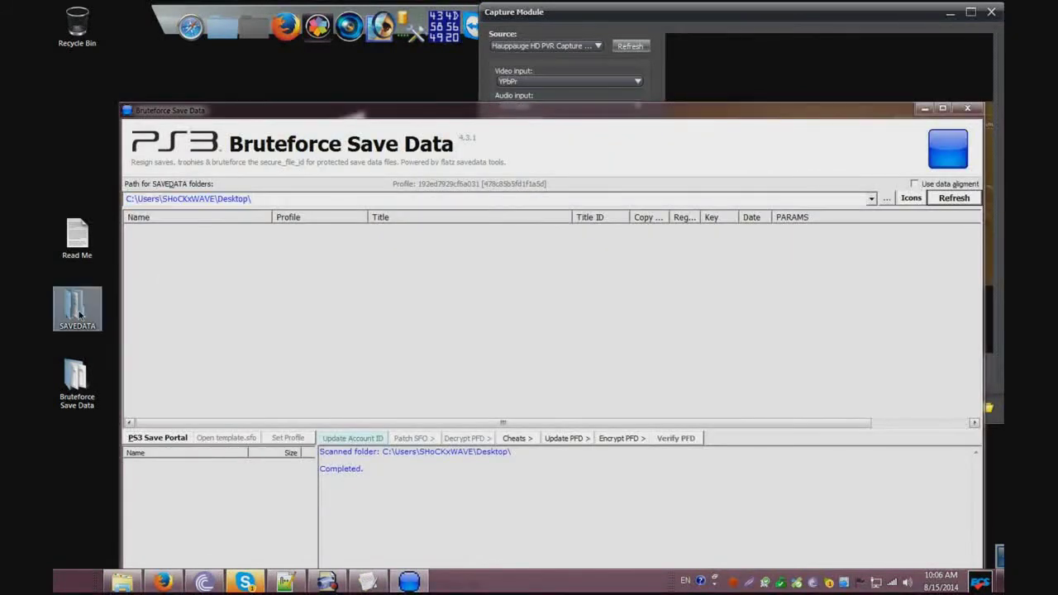
{"action": "double_click", "coordinate": [339, 253]}
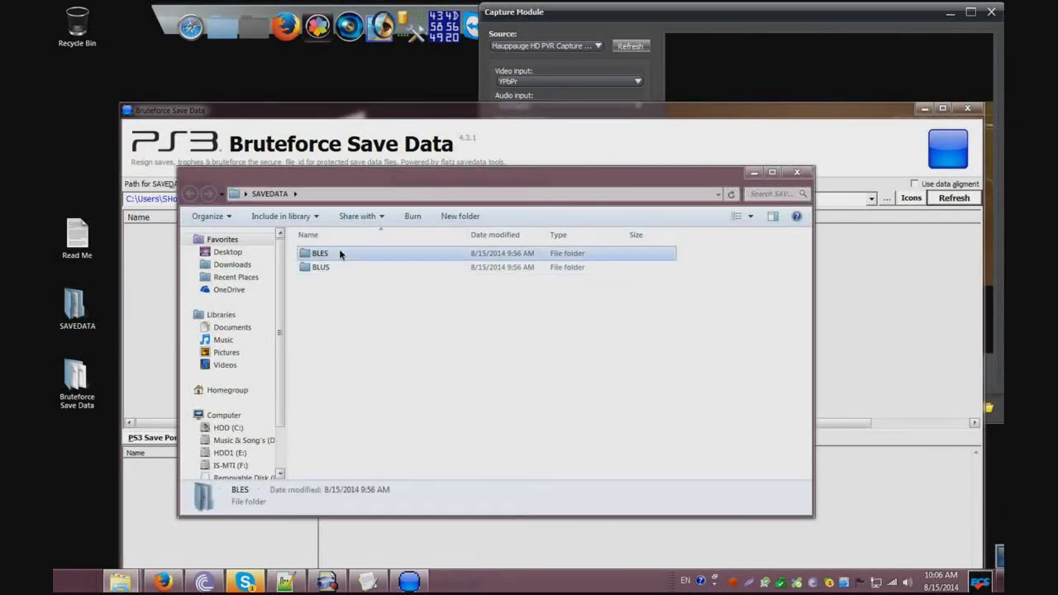
{"action": "left_click_drag", "start_coordinate": [334, 177], "coordinate": [559, 175]}
{"action": "left_click_drag", "start_coordinate": [546, 250], "coordinate": [170, 186]}
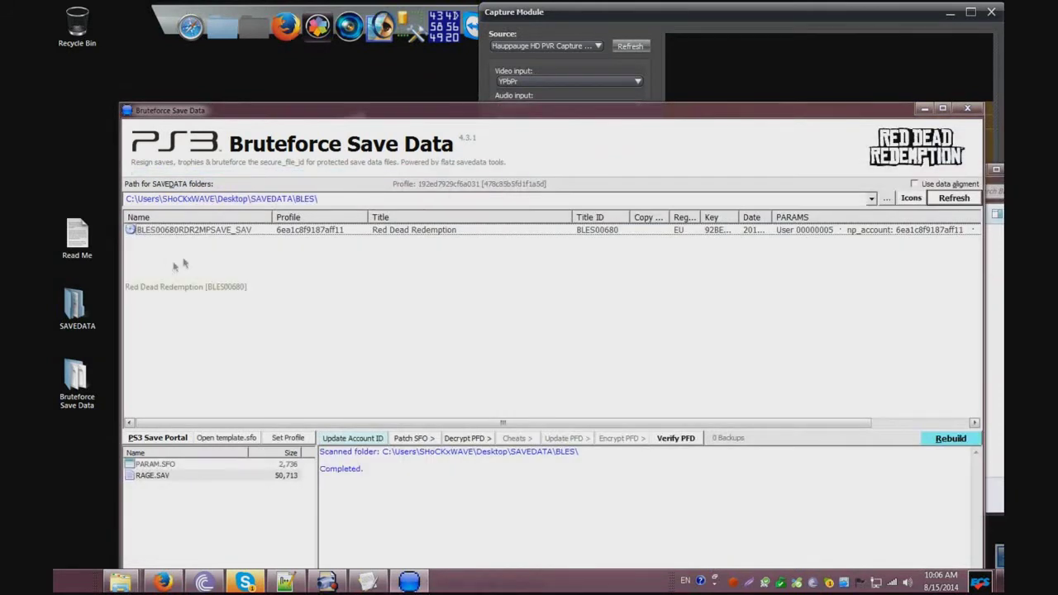
{"action": "left_click", "coordinate": [207, 235]}
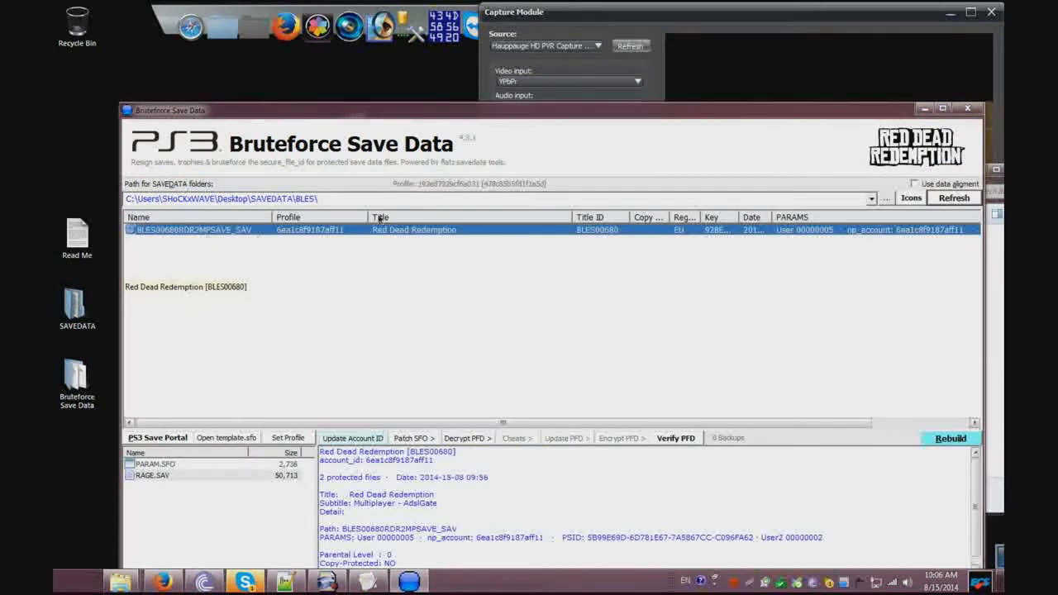
Set the profile from PARAM.SFO in PS3\SAVEDATA\BLES00680RDR2MPSAVE_SAV on Removable Disk (M:), accepting the suggested friendly name.
{"action": "left_click", "coordinate": [467, 185]}
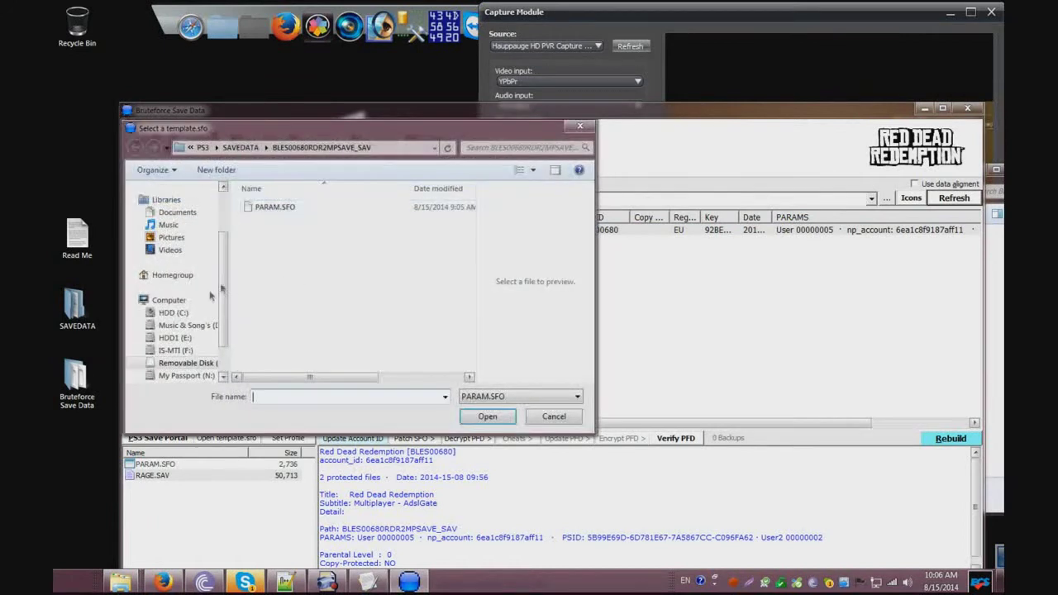
{"action": "scroll", "coordinate": [225, 299], "scroll_direction": "down", "scroll_amount": 1}
{"action": "left_click", "coordinate": [183, 325]}
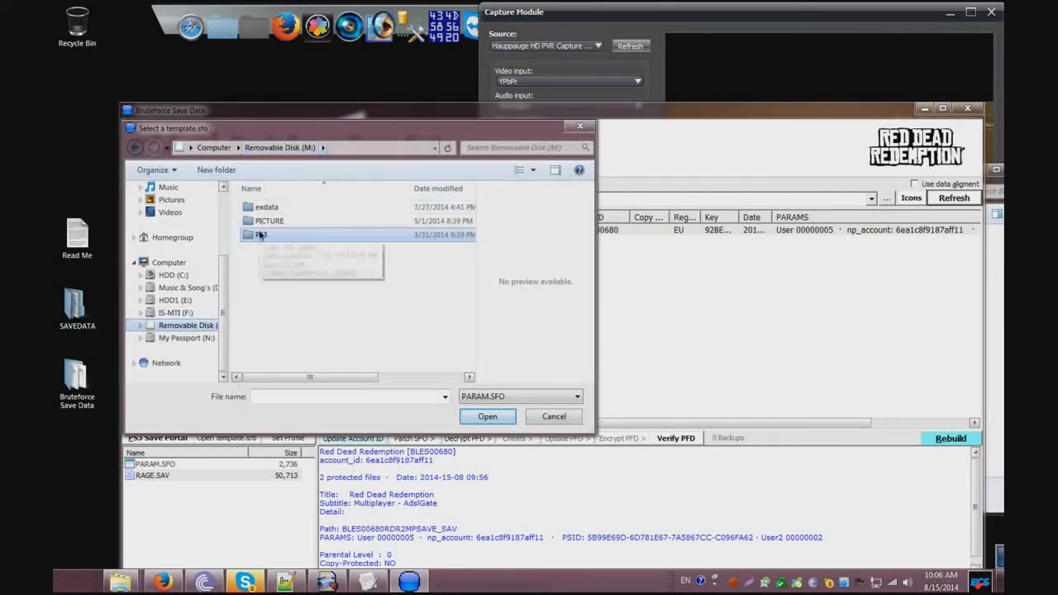
{"action": "double_click", "coordinate": [261, 236]}
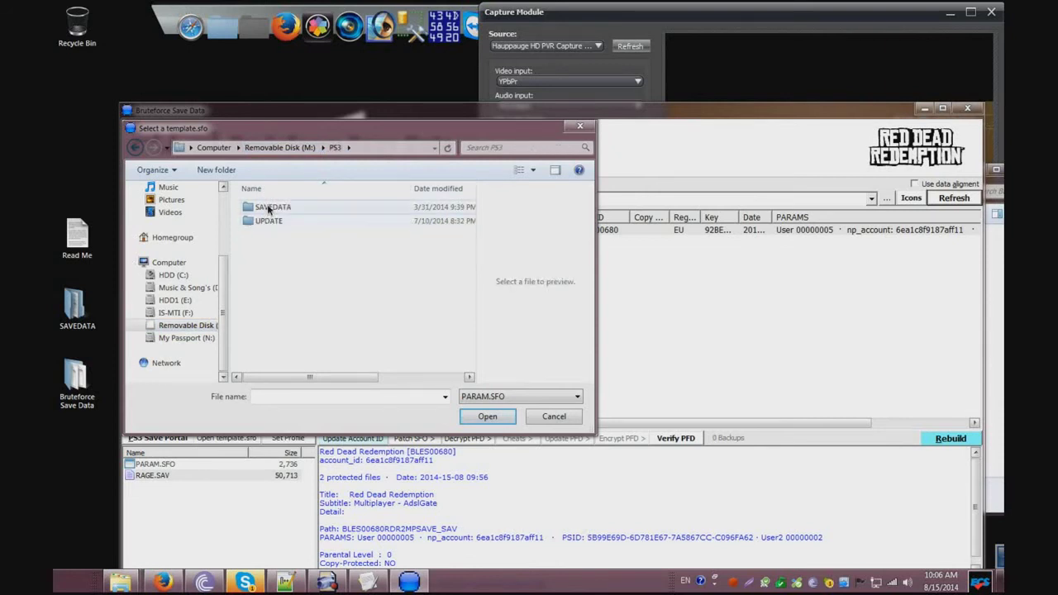
{"action": "double_click", "coordinate": [268, 208]}
{"action": "double_click", "coordinate": [271, 235]}
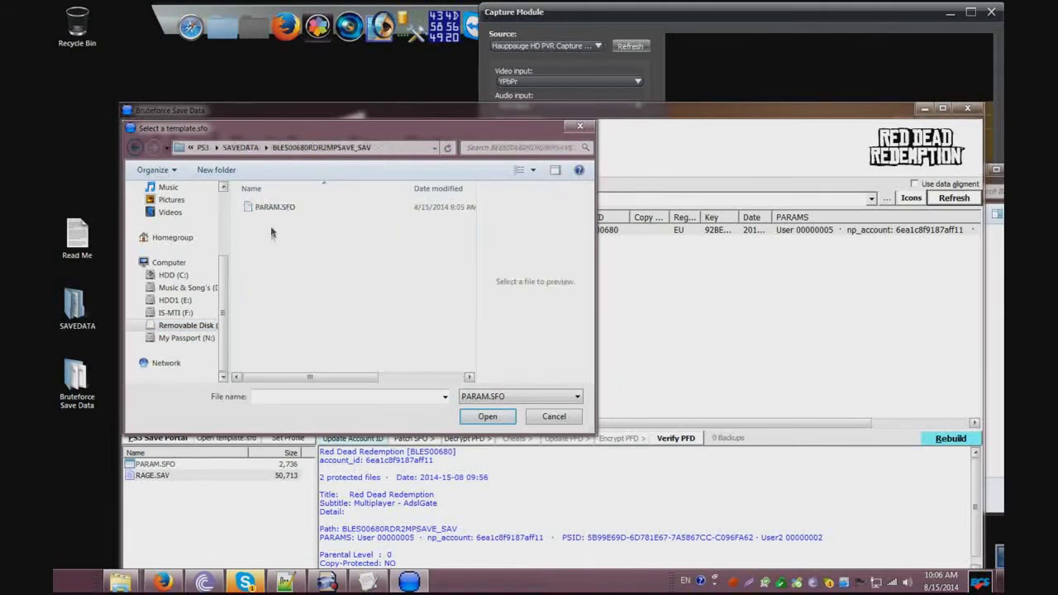
{"action": "left_click", "coordinate": [277, 212]}
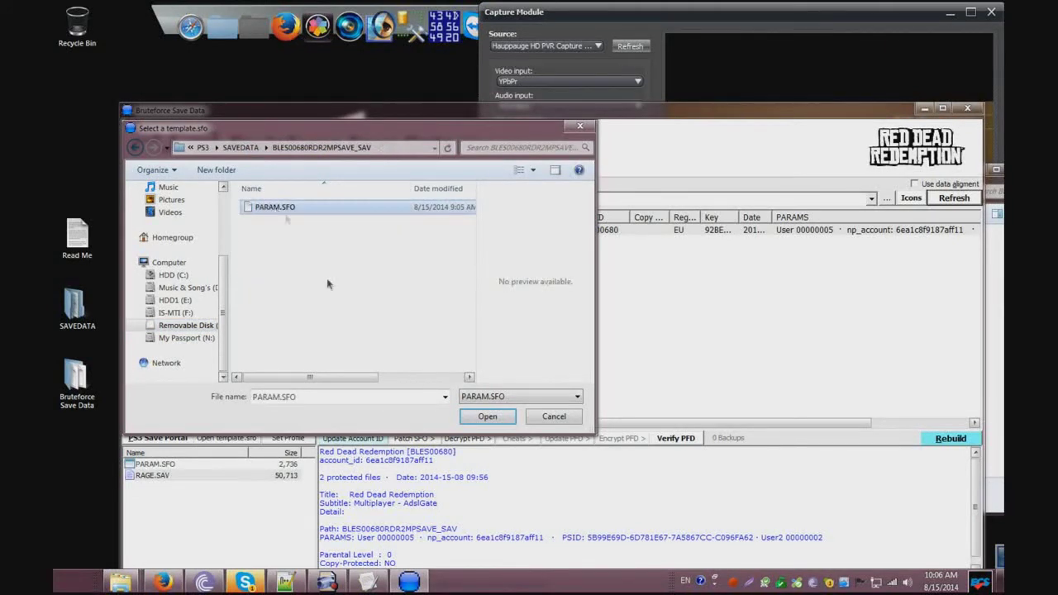
{"action": "left_click", "coordinate": [490, 417]}
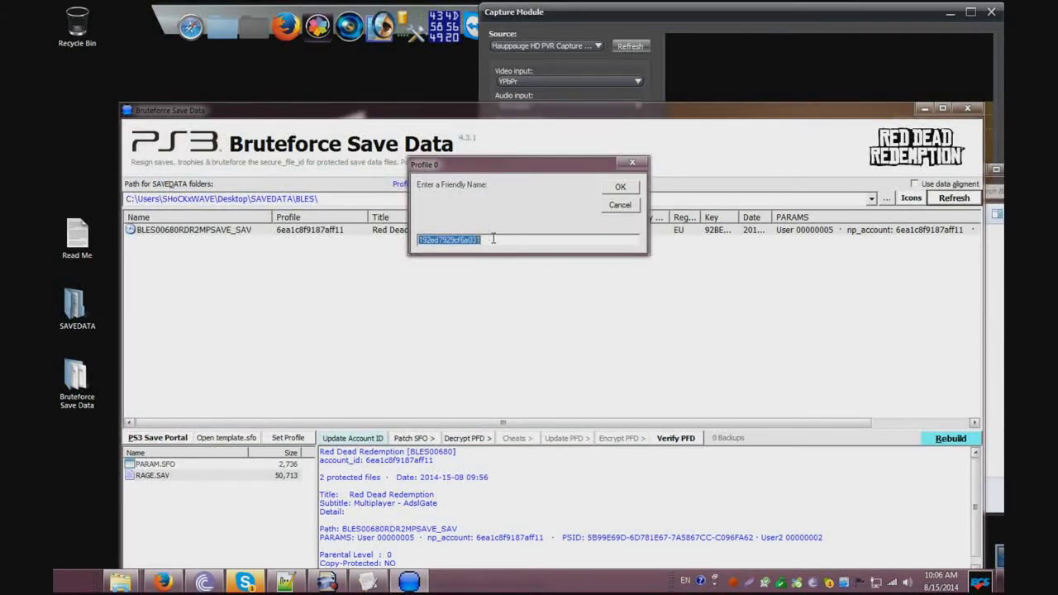
{"action": "left_click", "coordinate": [634, 191]}
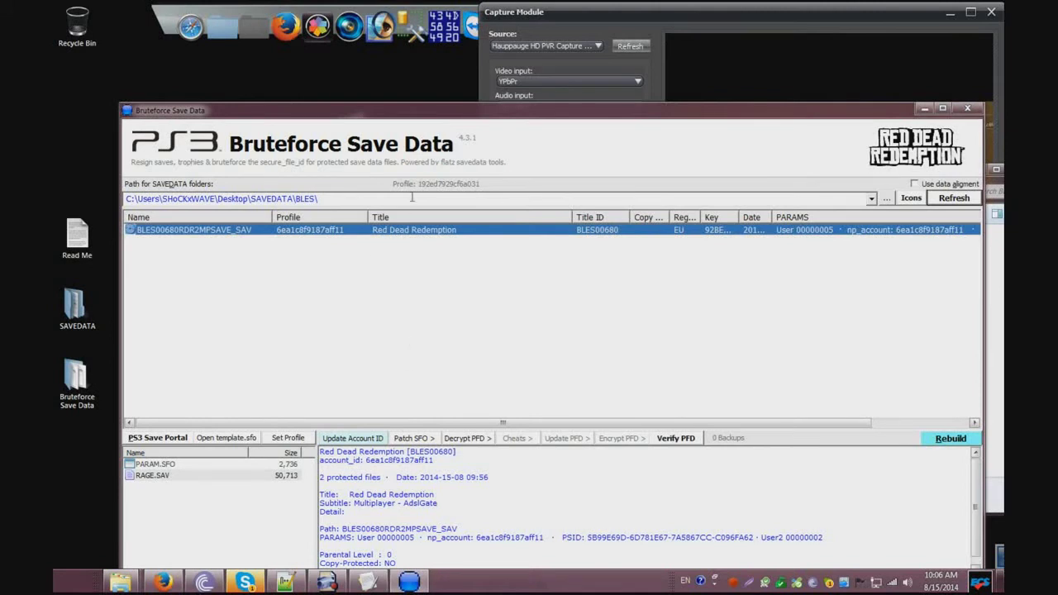
Update the Red Dead Redemption save's account ID with the loaded profile and accept the follow-up prompt.
{"action": "left_click", "coordinate": [348, 439]}
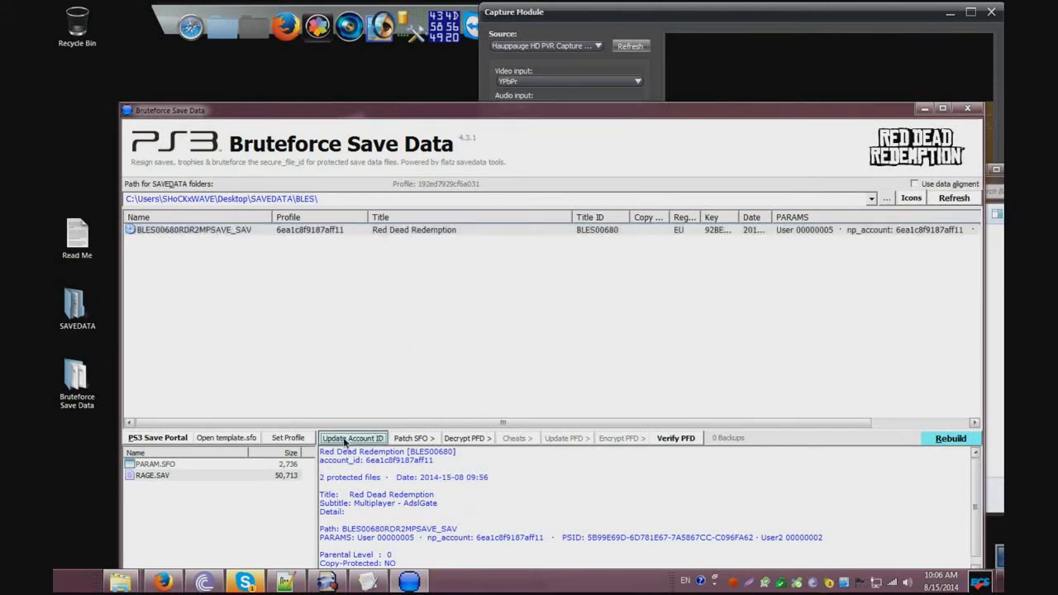
{"action": "left_click", "coordinate": [352, 455]}
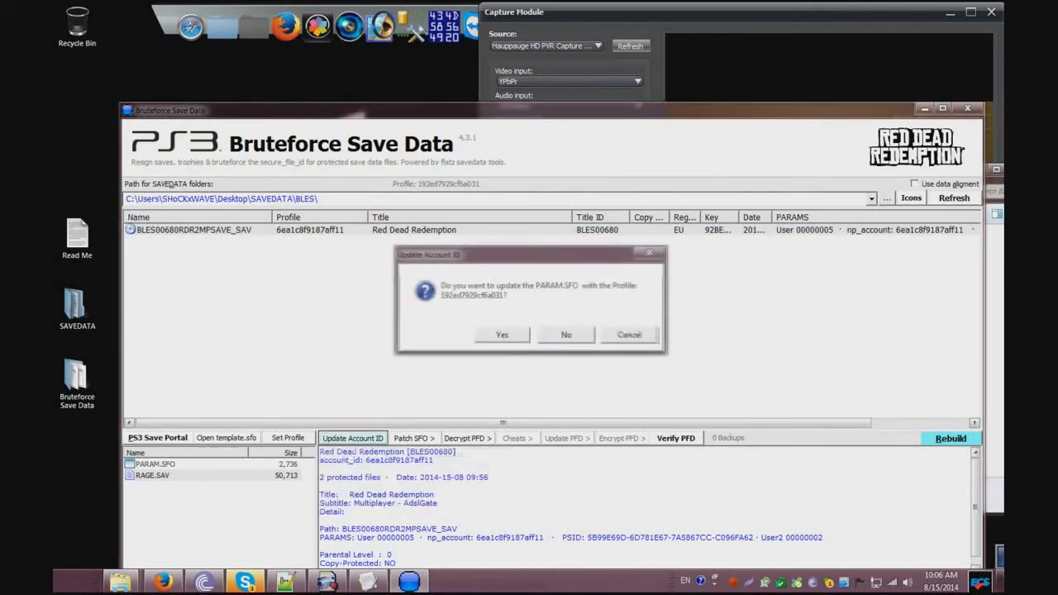
{"action": "left_click", "coordinate": [506, 334]}
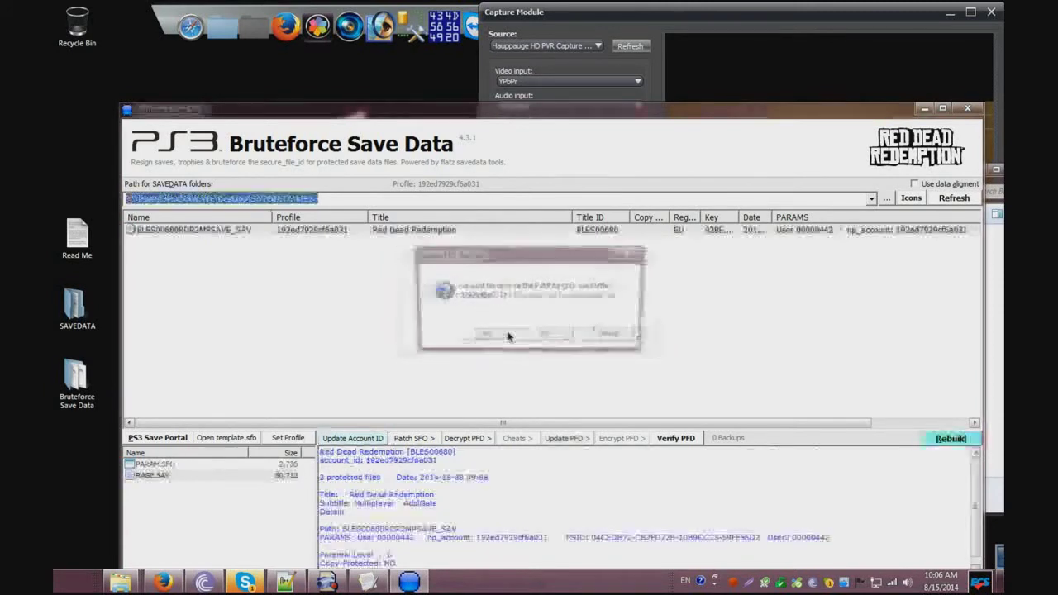
{"action": "left_click", "coordinate": [483, 335]}
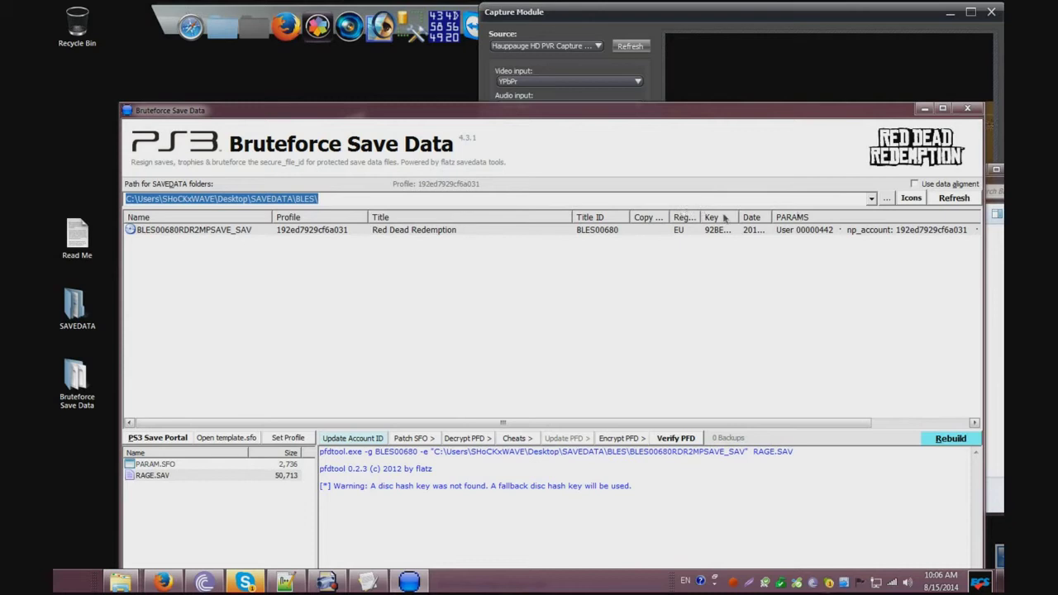
Close Bruteforce Save Data and open the BLES folder inside the desktop's SAVEDATA folder.
{"action": "left_click", "coordinate": [965, 108]}
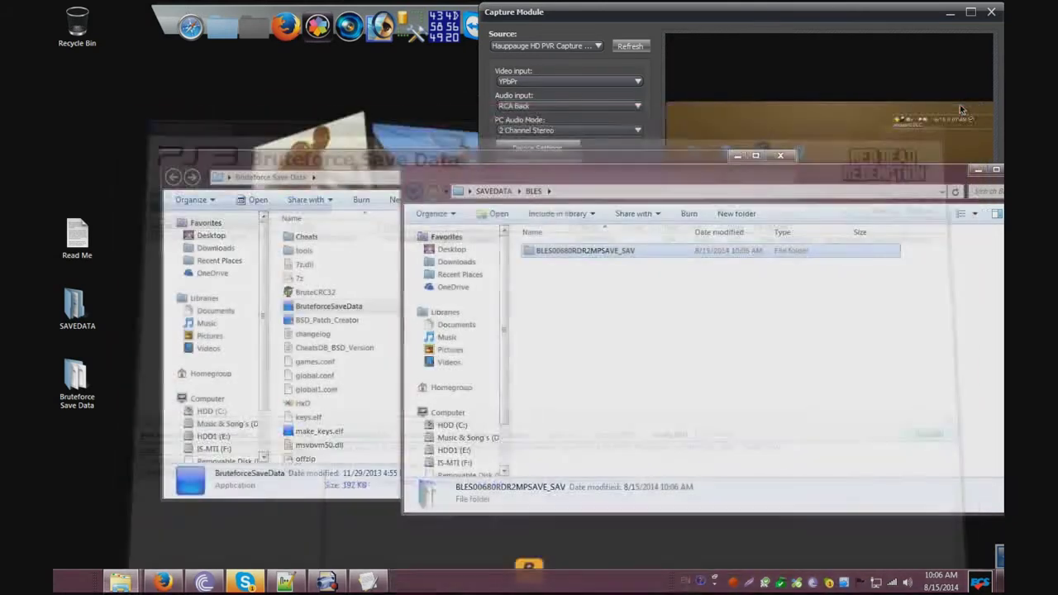
{"action": "double_click", "coordinate": [76, 308]}
{"action": "double_click", "coordinate": [241, 92]}
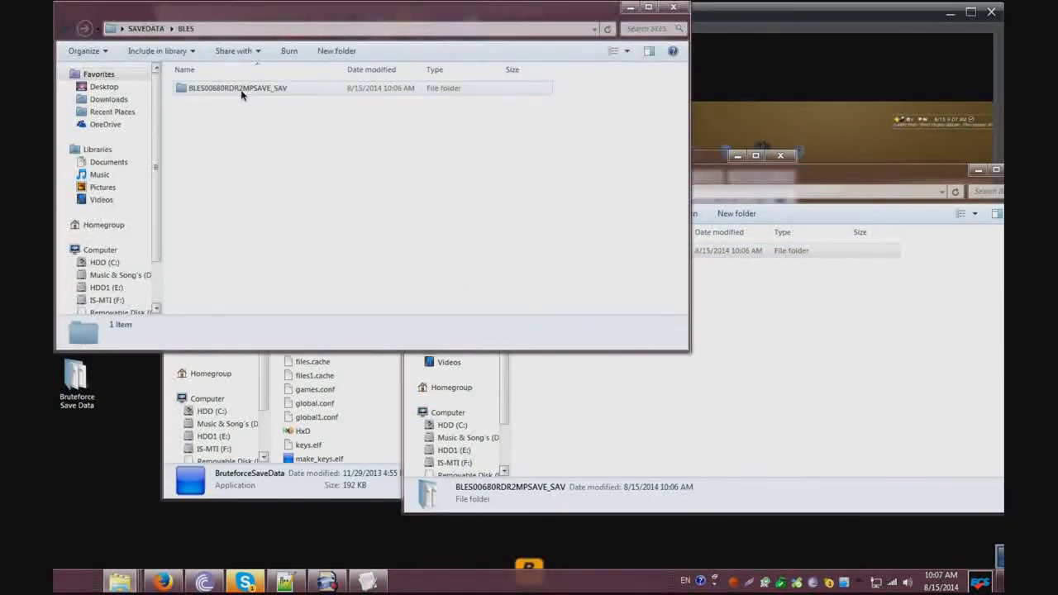
Copy the BLES00680RDR2MPSAVE_SAV folder from the desktop's SAVEDATA\BLES and open PS3\SAVEDATA on Removable Disk (M:).
{"action": "left_click", "coordinate": [241, 89]}
{"action": "right_click", "coordinate": [240, 89]}
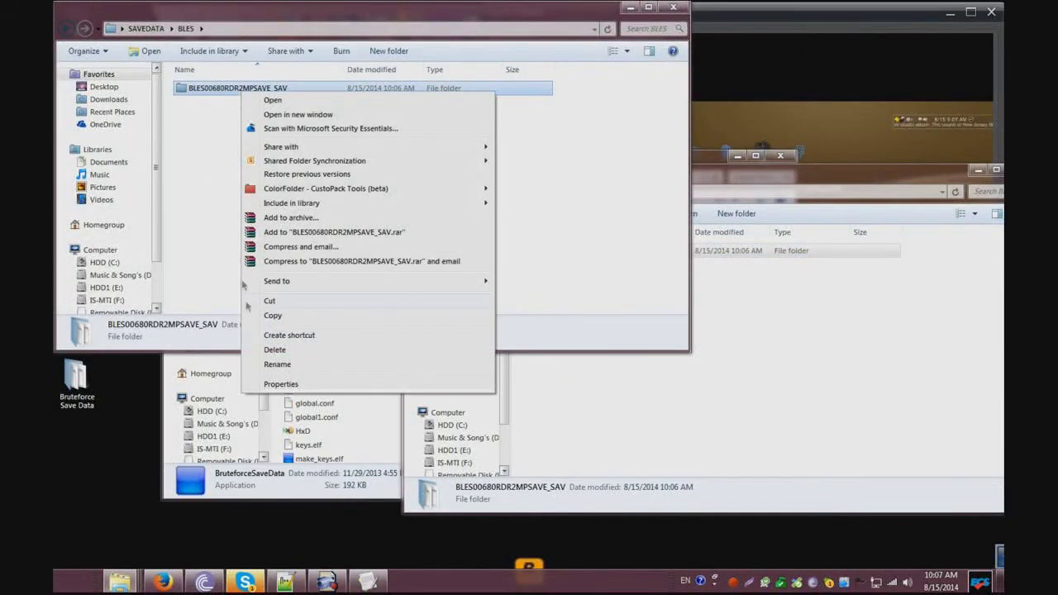
{"action": "left_click", "coordinate": [242, 312]}
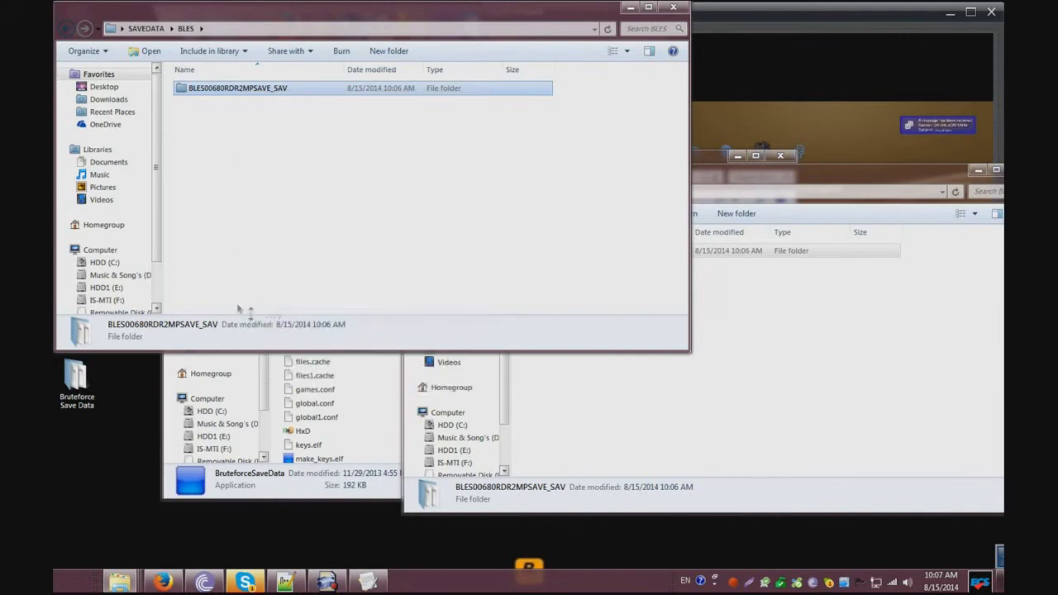
{"action": "right_click", "coordinate": [731, 380]}
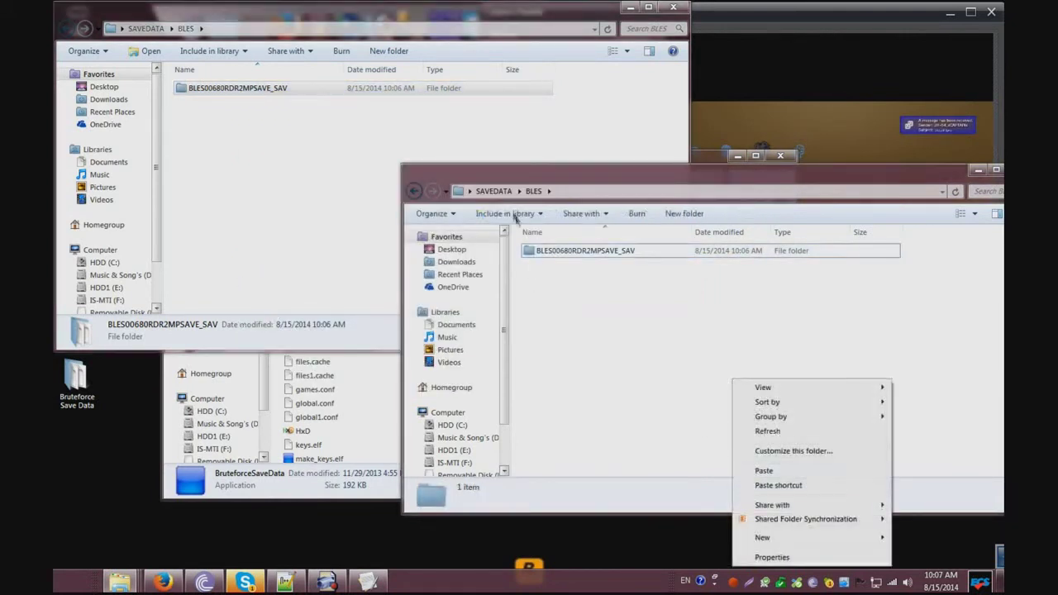
{"action": "left_click", "coordinate": [463, 474]}
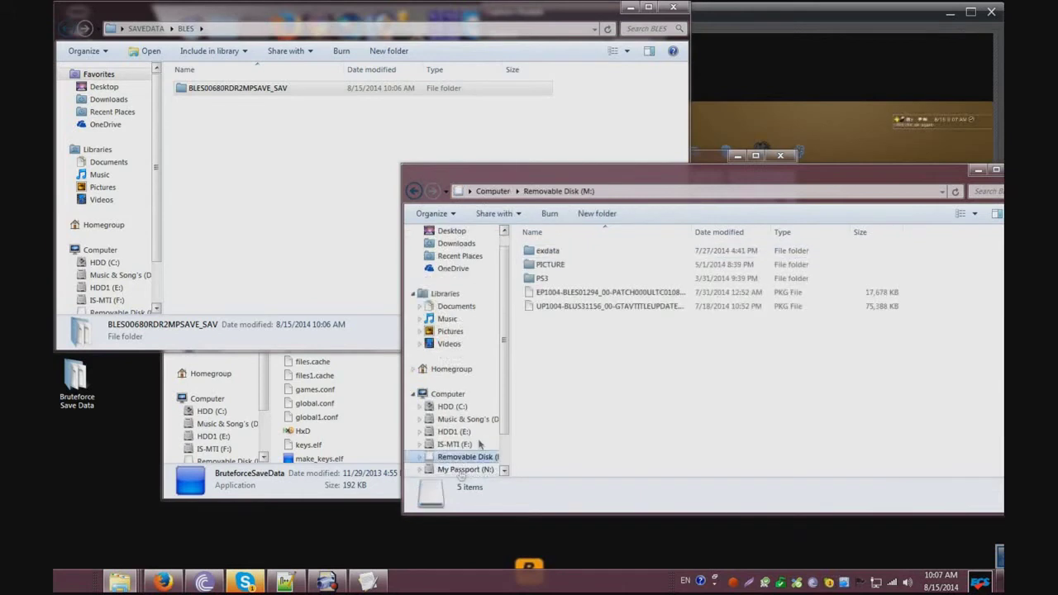
{"action": "double_click", "coordinate": [573, 277]}
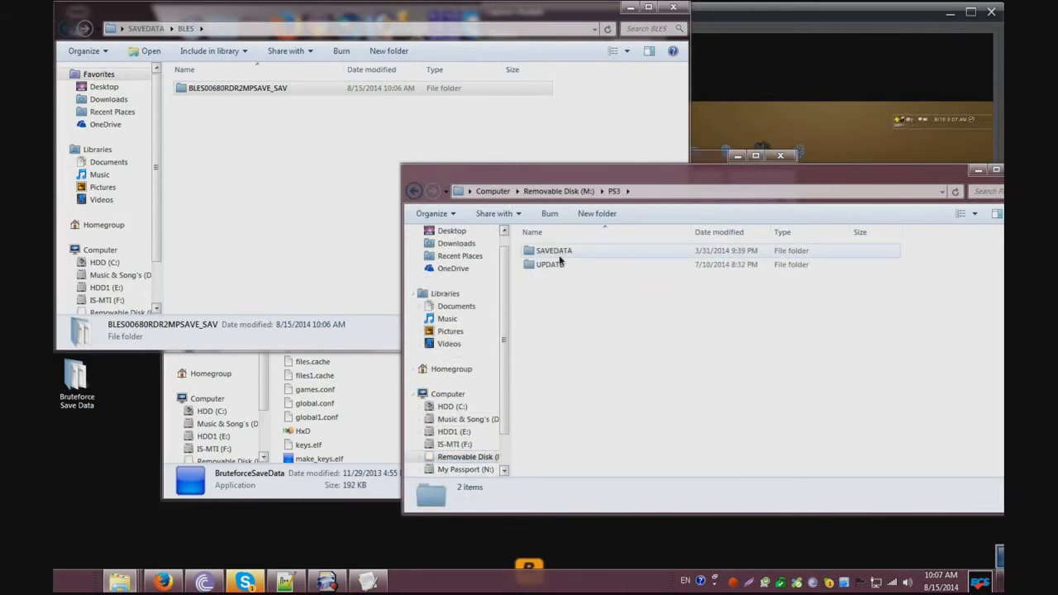
{"action": "double_click", "coordinate": [560, 250]}
Try to paste the copied save folder into the flash drive's PS3\SAVEDATA folder, declining to merge it with the existing one.
{"action": "right_click", "coordinate": [558, 405]}
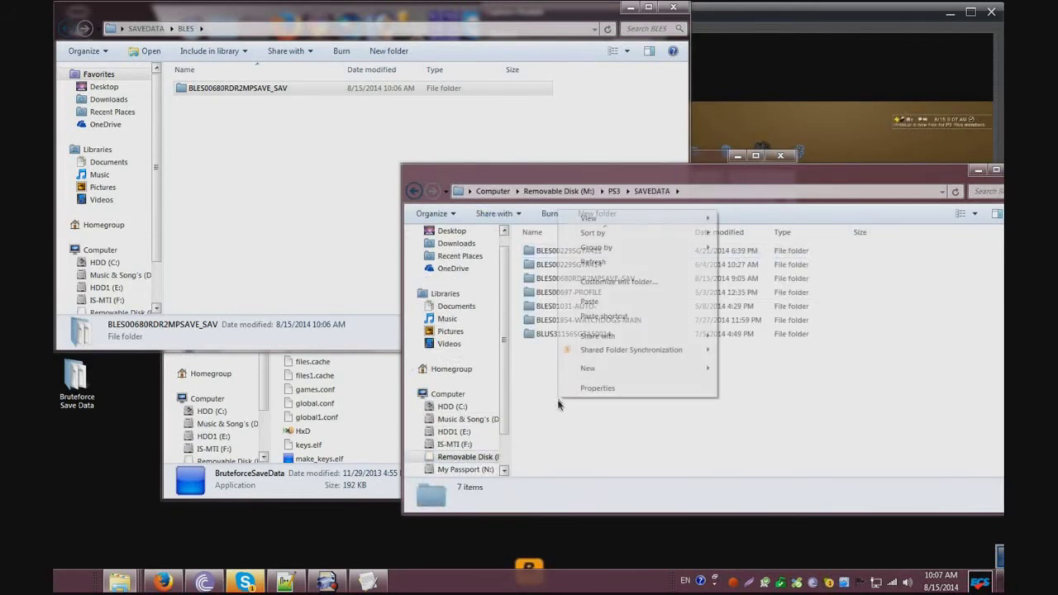
{"action": "left_click", "coordinate": [589, 303]}
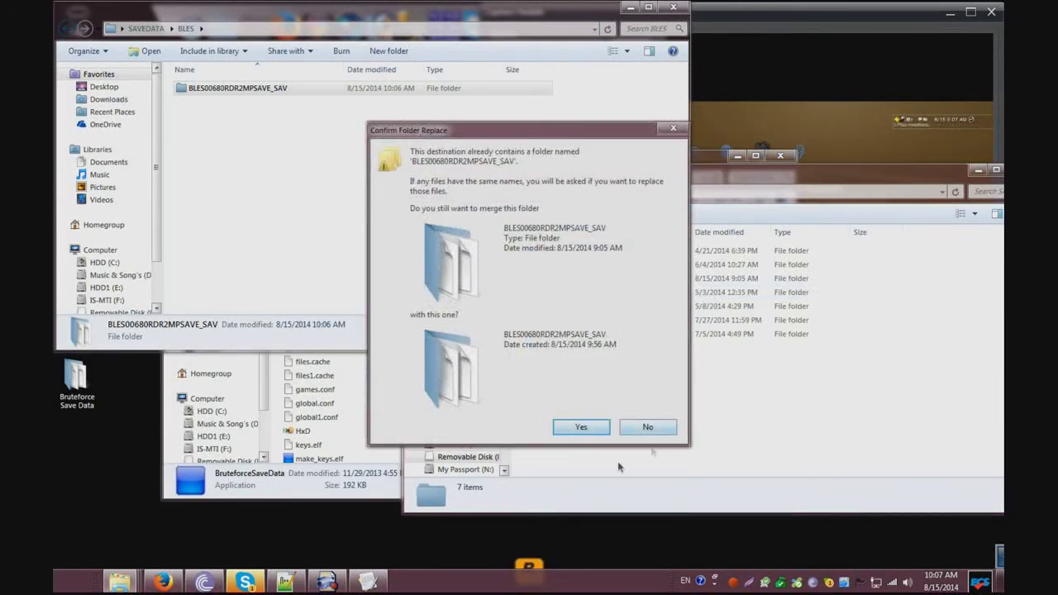
{"action": "left_click", "coordinate": [638, 430]}
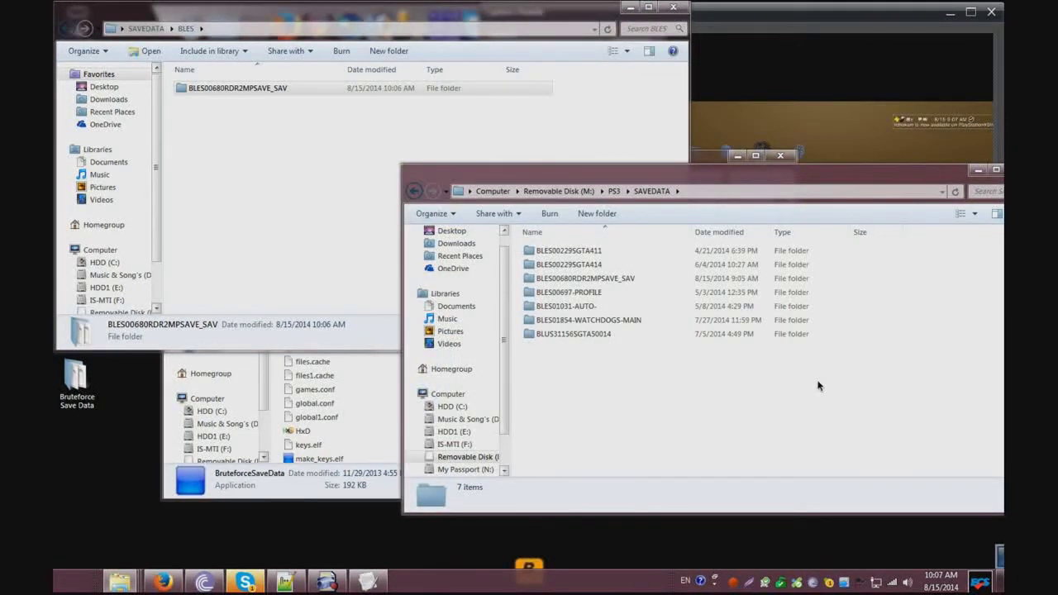
Close the flash drive's folder window, then switch to Capture Module and maximize it to show the PS3 screen.
{"action": "key", "text": "alt+F4"}
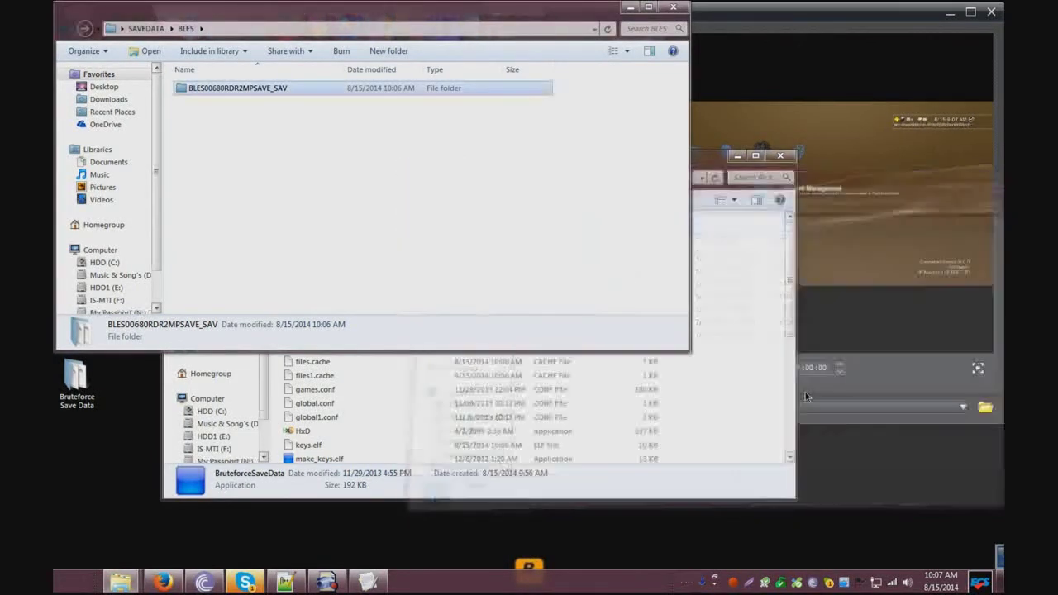
{"action": "left_click", "coordinate": [866, 68]}
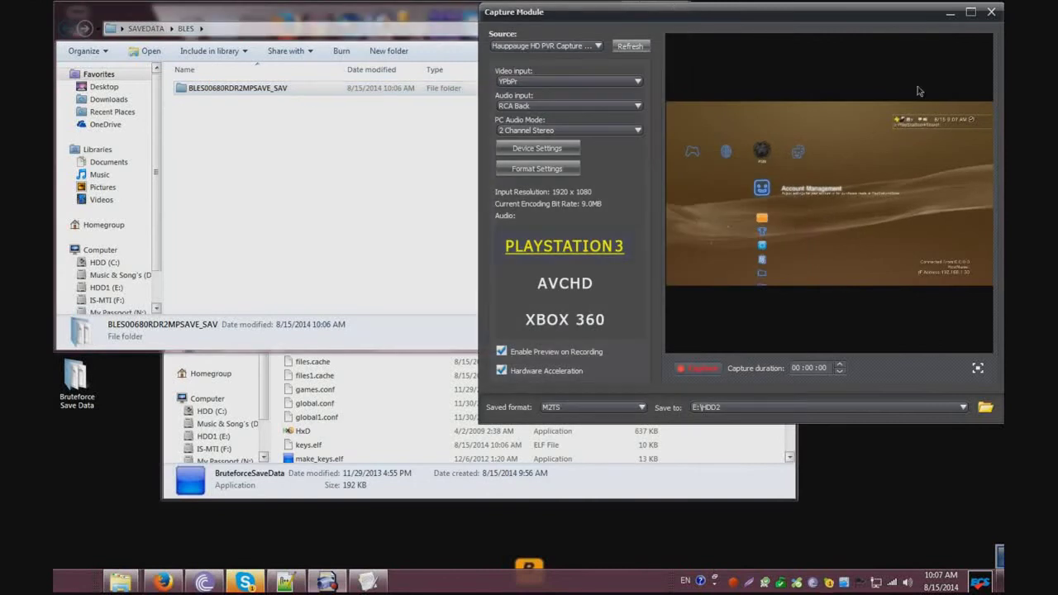
{"action": "left_click", "coordinate": [972, 11]}
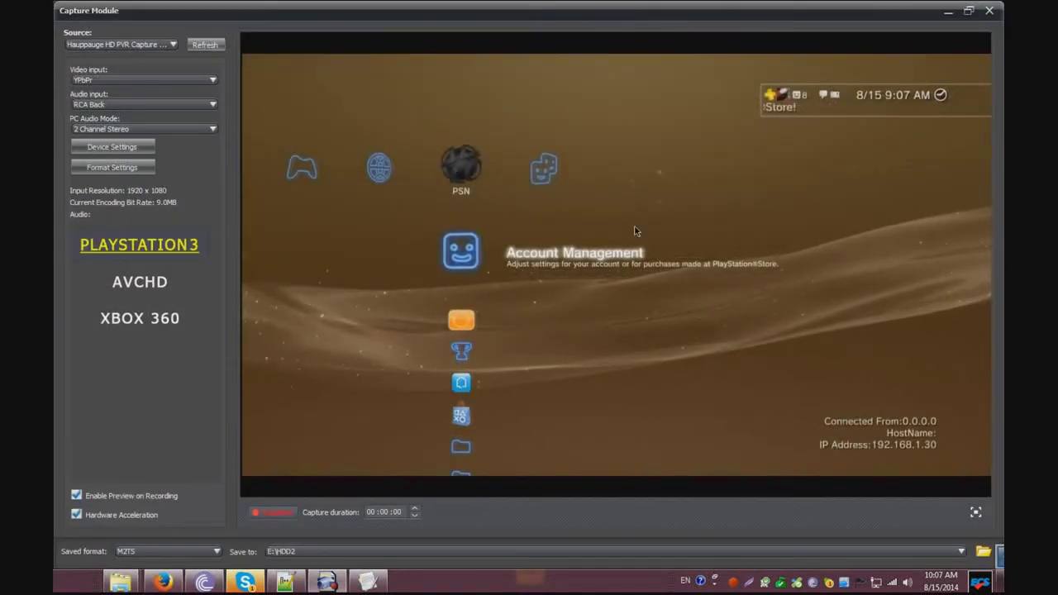